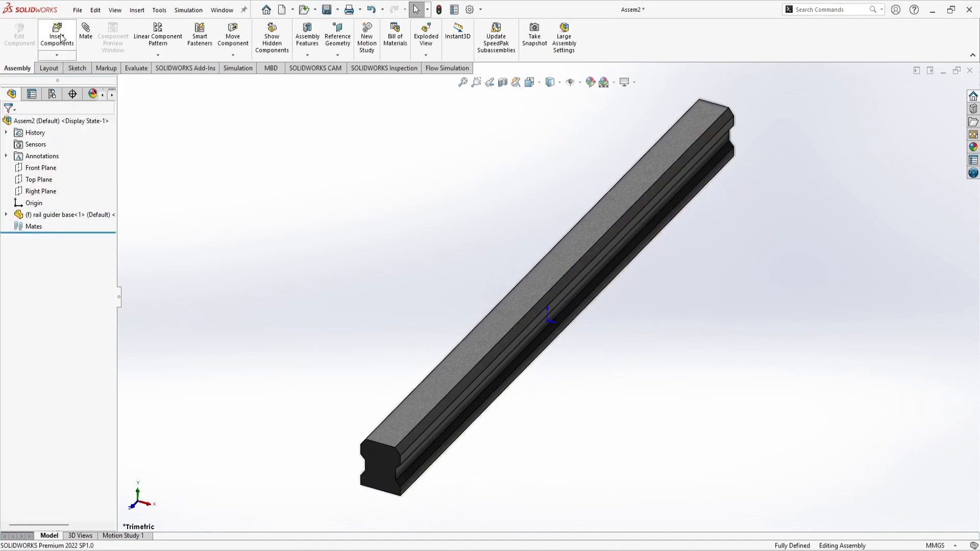
- Insert the rsiler guider upper part beside the rail guider base and hide the origin markers
click(62, 36)
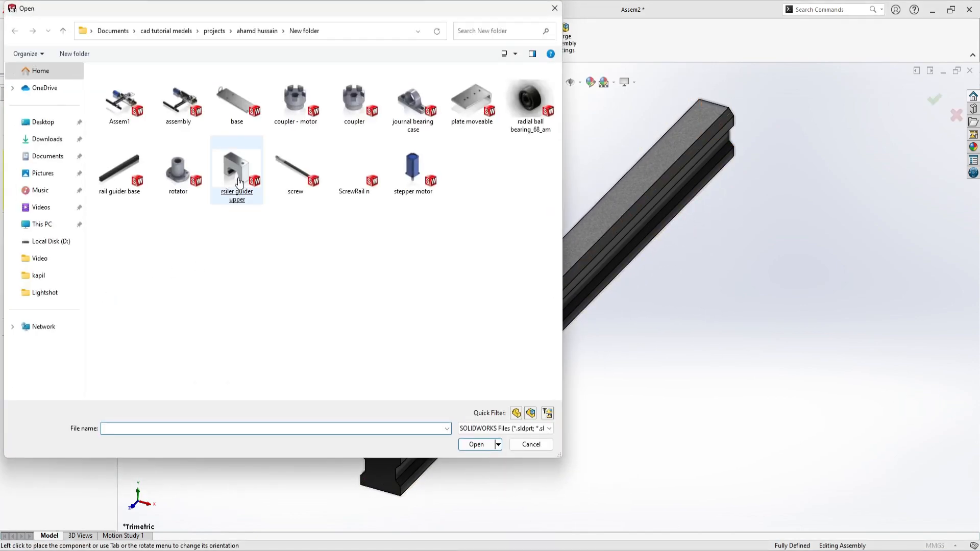
double_click(234, 170)
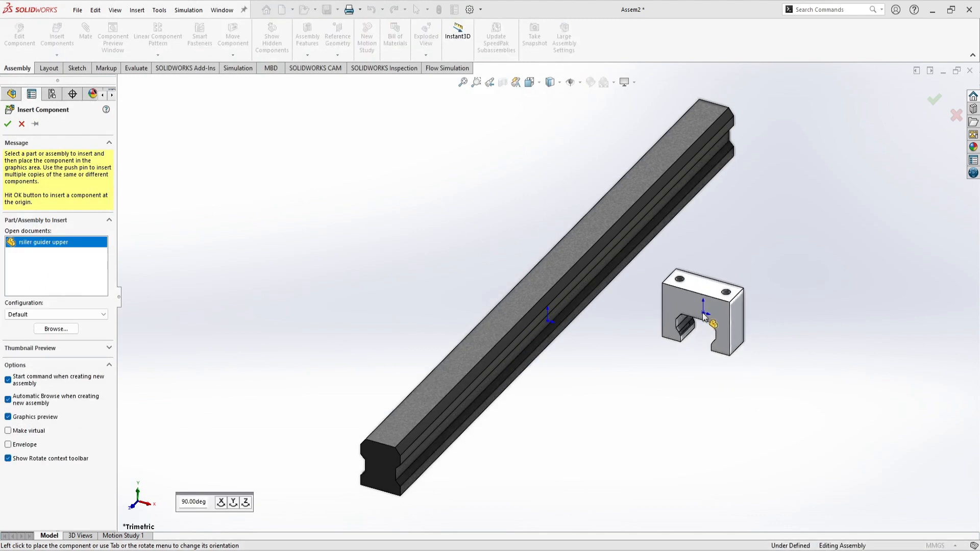
click(703, 313)
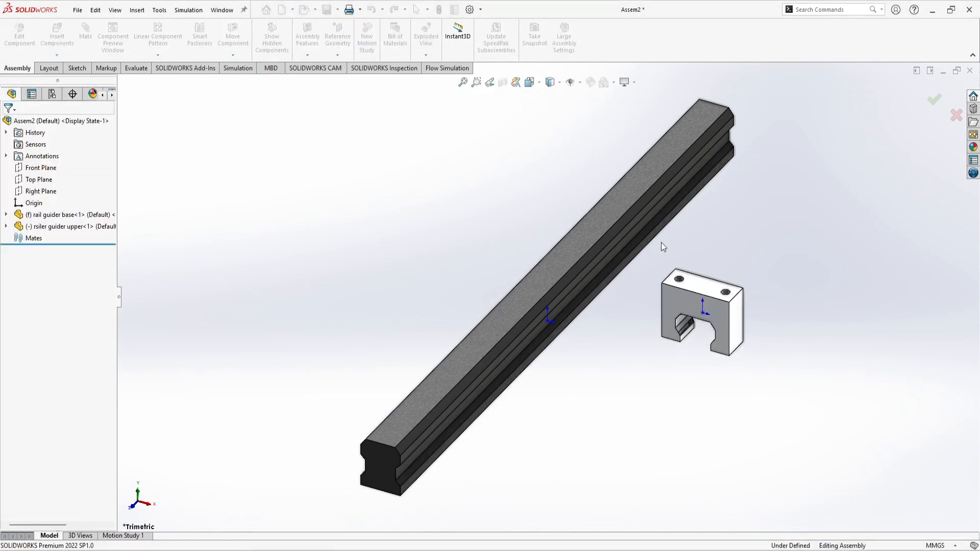
click(579, 81)
click(571, 128)
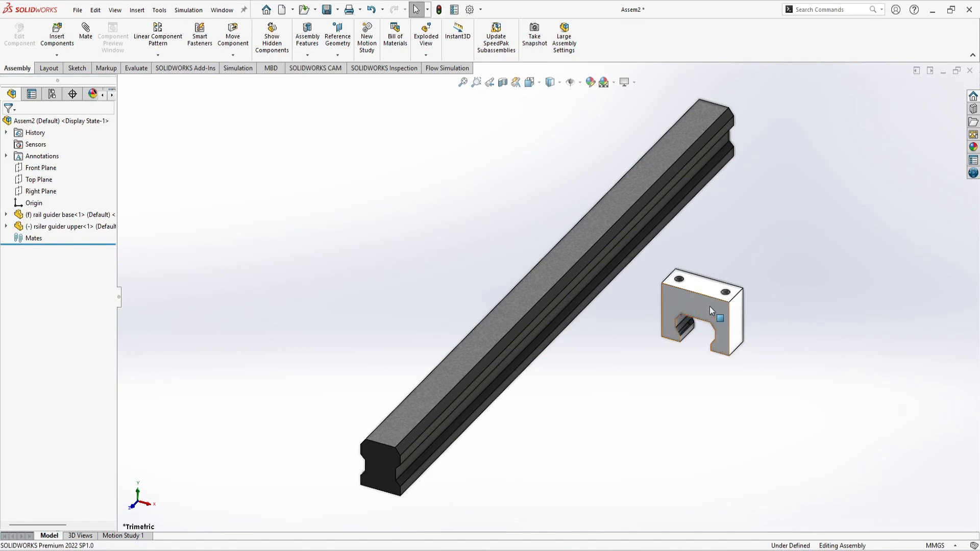
- Move the guider upper block clear of the rail so it sits above the rail's middle
drag(712, 310, 711, 196)
scroll(564, 225, down, 5)
scroll(711, 196, up, 5)
scroll(573, 360, down, 1)
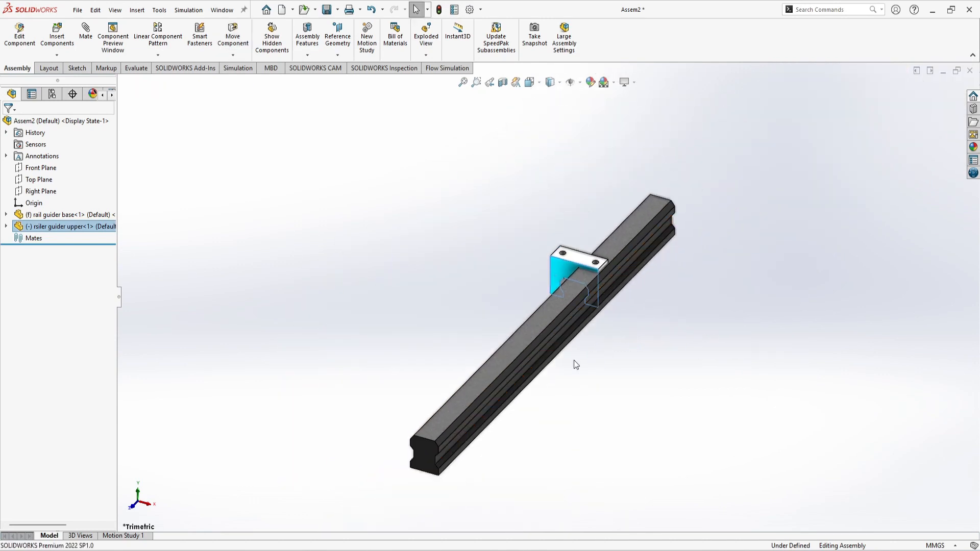
middle_drag(574, 360, 602, 283)
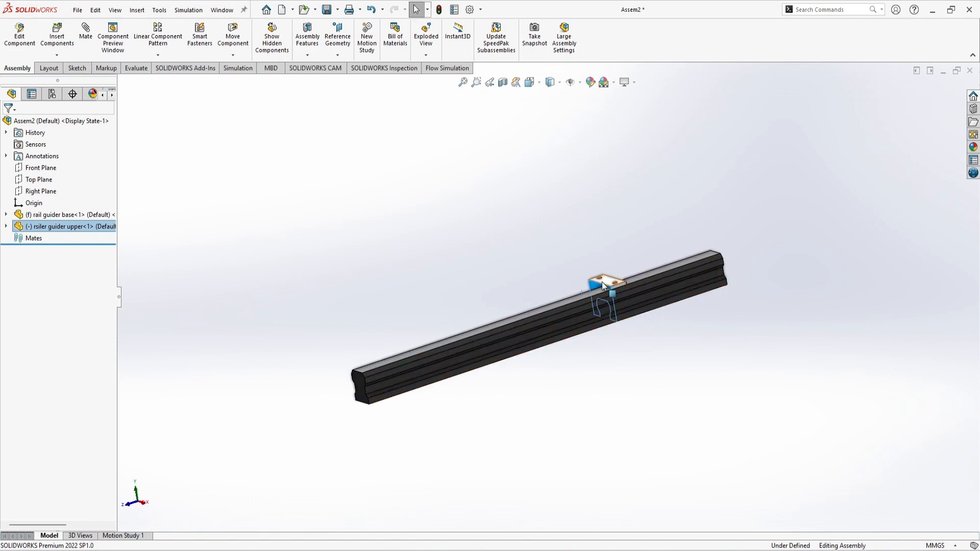
drag(602, 282, 548, 272)
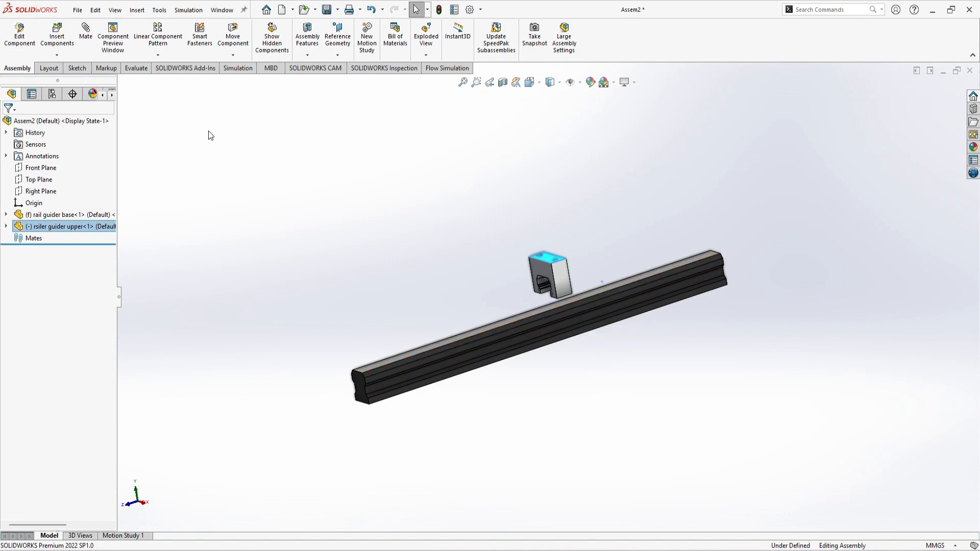
click(225, 166)
- Add a Coincident mate between the rail's top face and the upper inner face of the guider block's slot
click(86, 32)
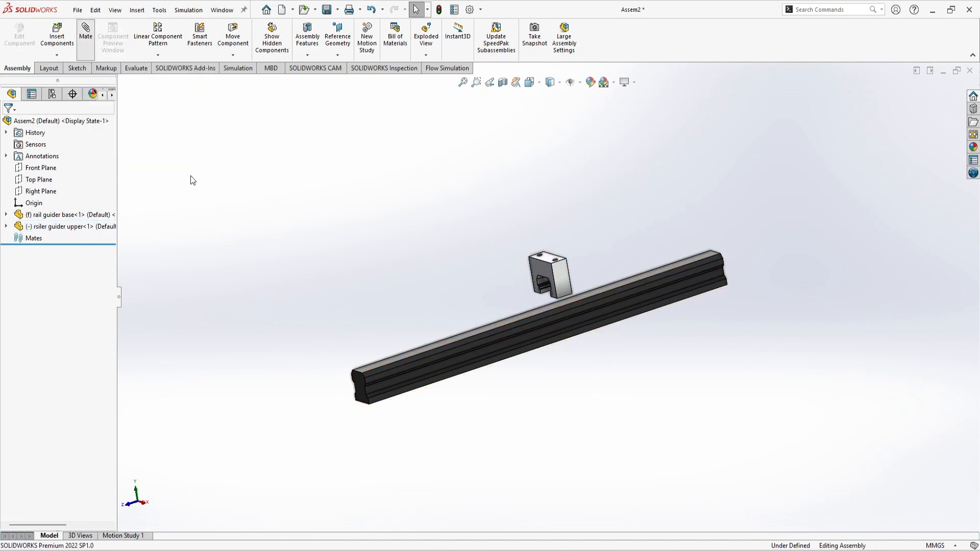
middle_drag(331, 276, 372, 265)
scroll(540, 281, down, 6)
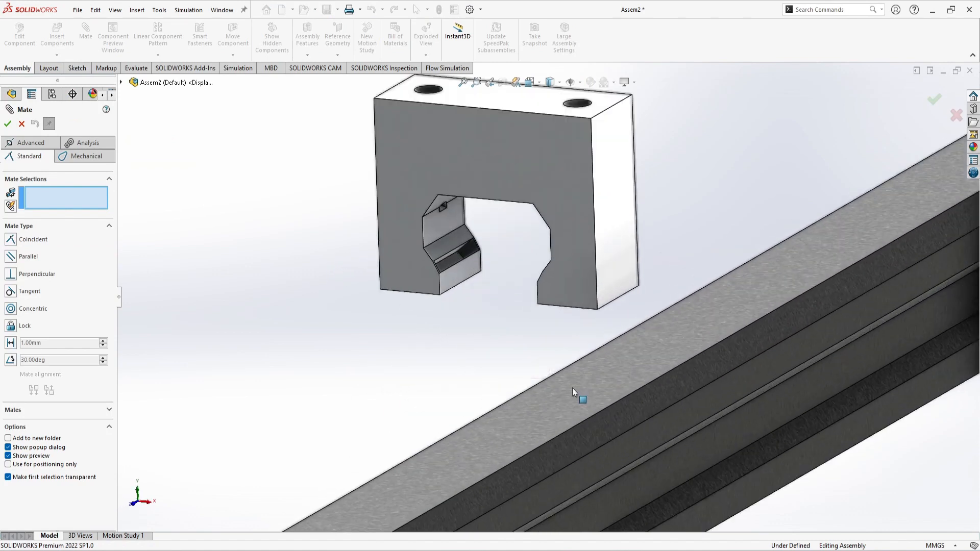
click(619, 387)
middle_drag(532, 366, 421, 371)
click(409, 383)
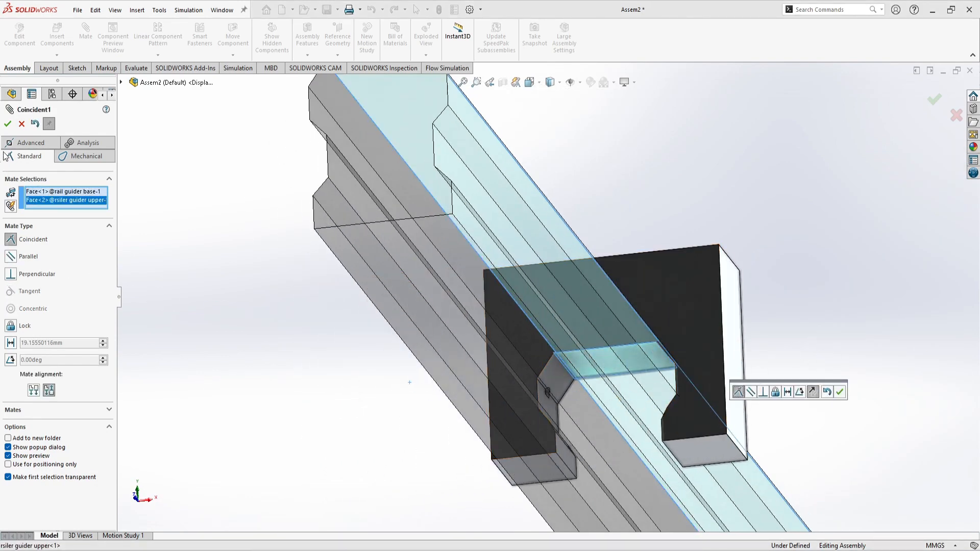
key(Return)
- Add a Coincident mate between an inner side face of the guider block's slot and the rail's matching upper side face
middle_drag(742, 197, 675, 300)
drag(674, 303, 348, 229)
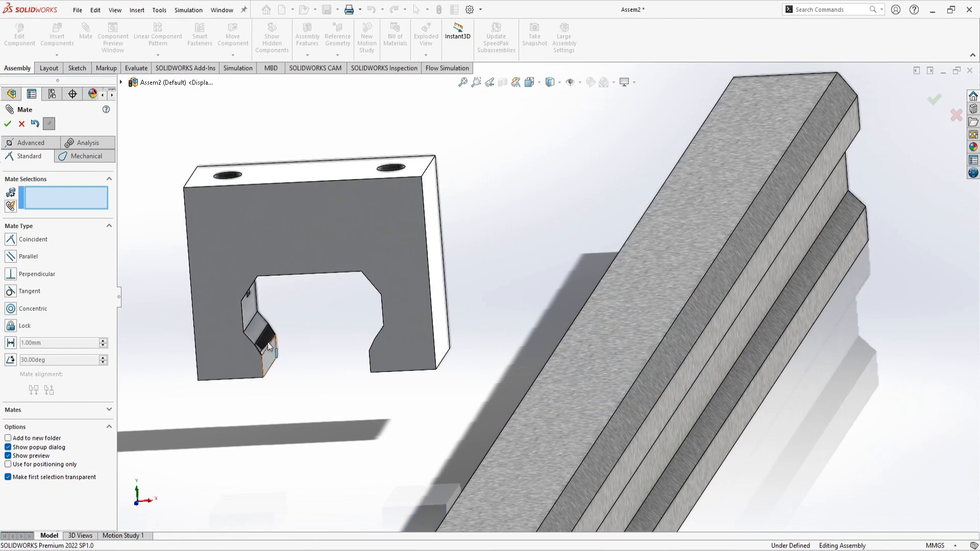
click(255, 314)
middle_drag(328, 341, 566, 345)
click(602, 313)
scroll(690, 370, up, 5)
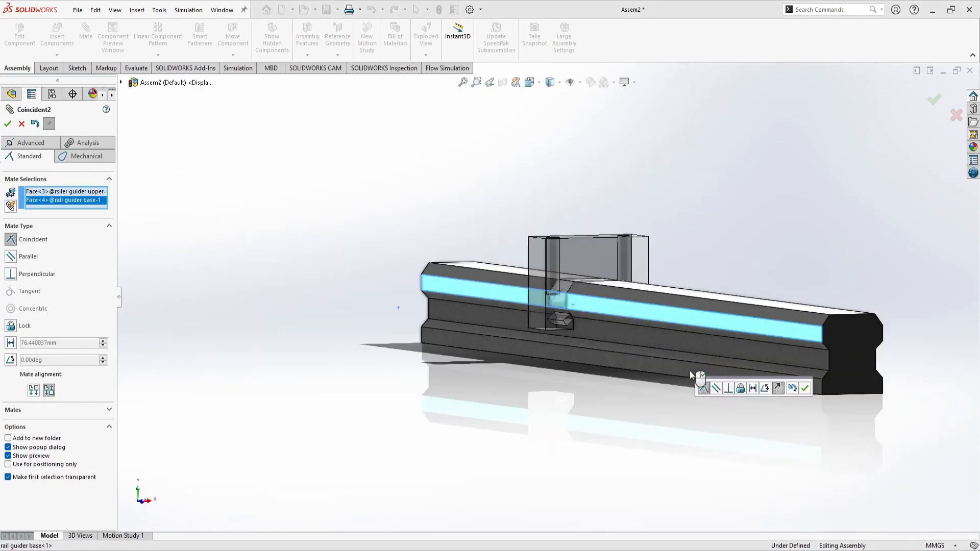
click(805, 388)
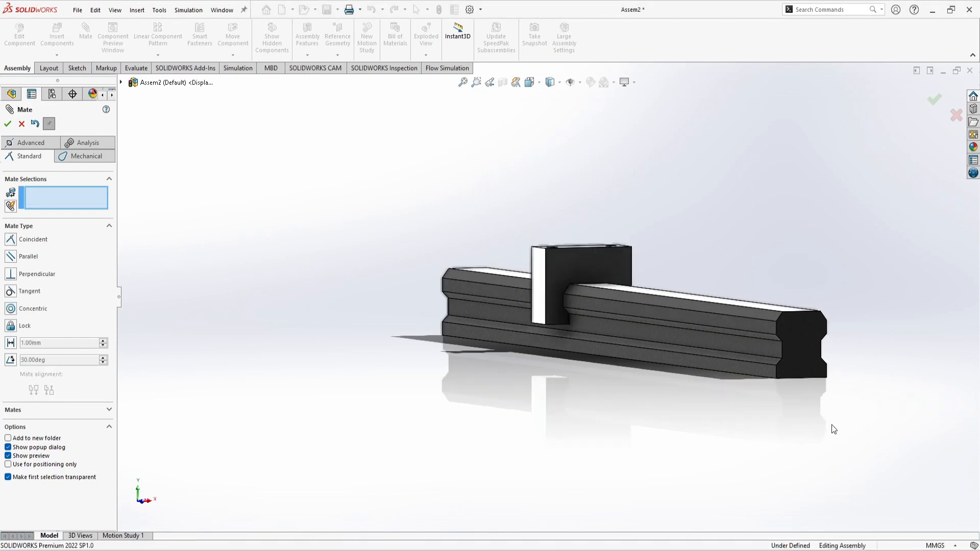
- Slide the guider block along the rail toward the rail's middle
middle_drag(834, 430, 771, 462)
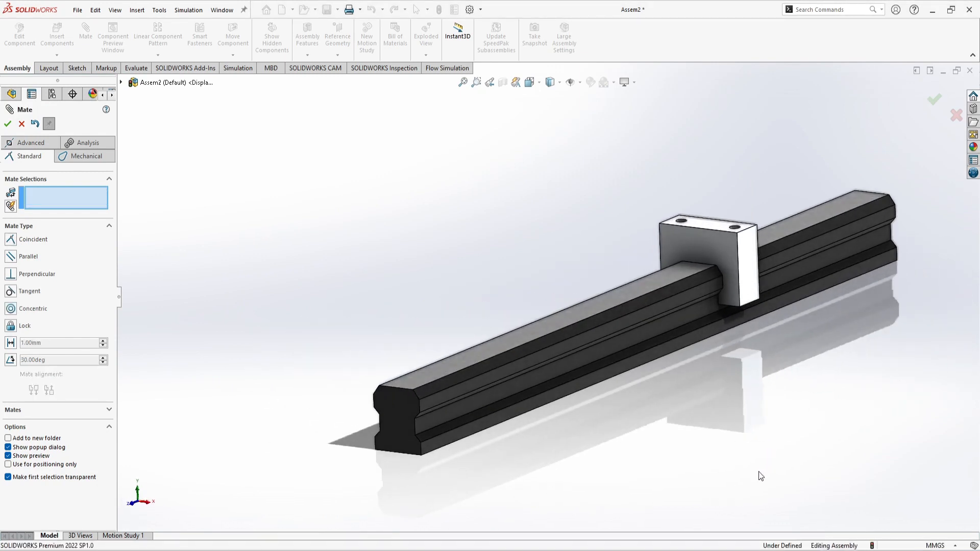
key(ctrl+7)
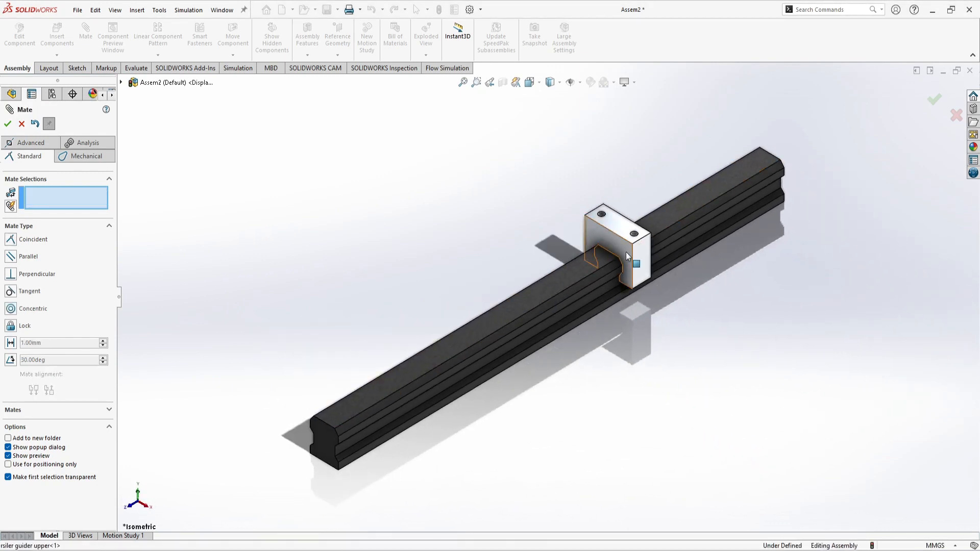
drag(652, 232, 573, 328)
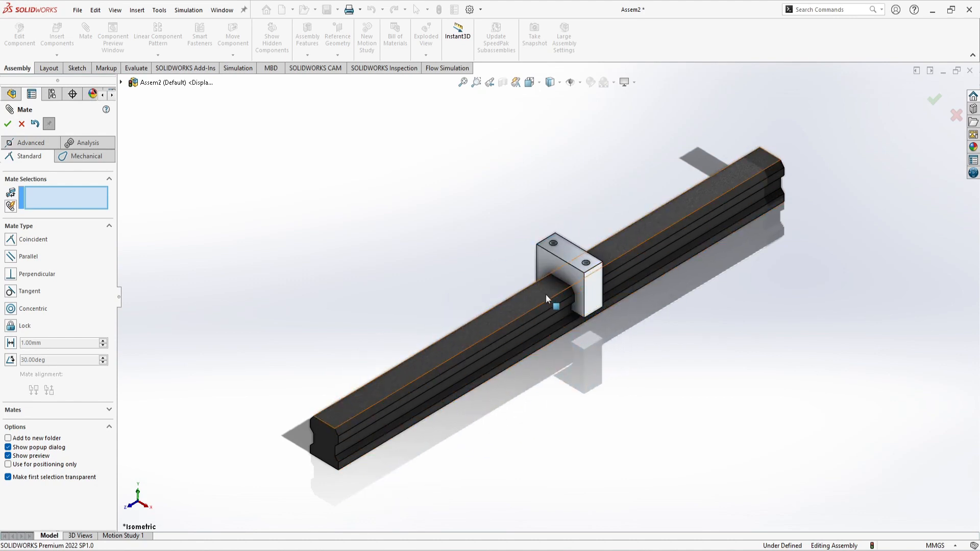
- Add a Centered Width mate with the rail's two end faces as width selections and the guider block's front and back faces as tabs
click(18, 145)
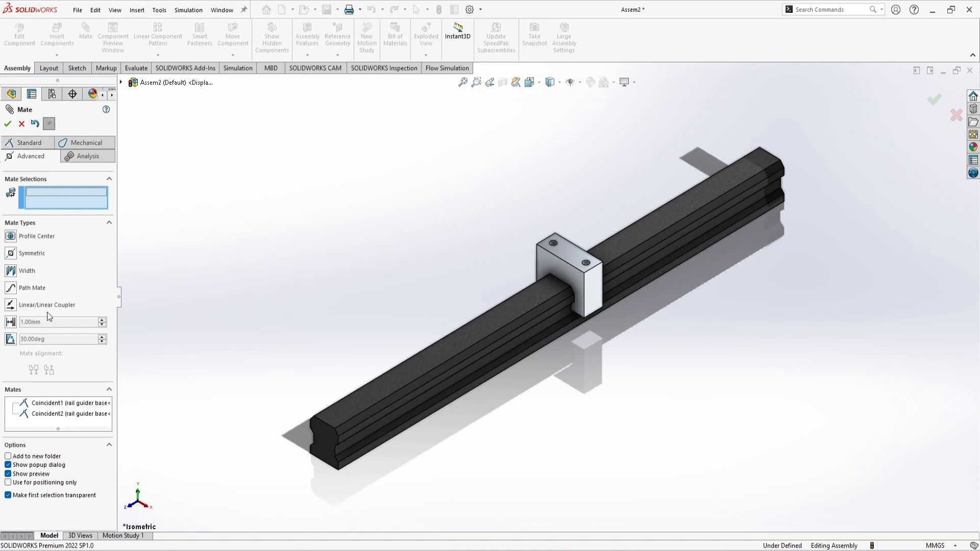
click(11, 271)
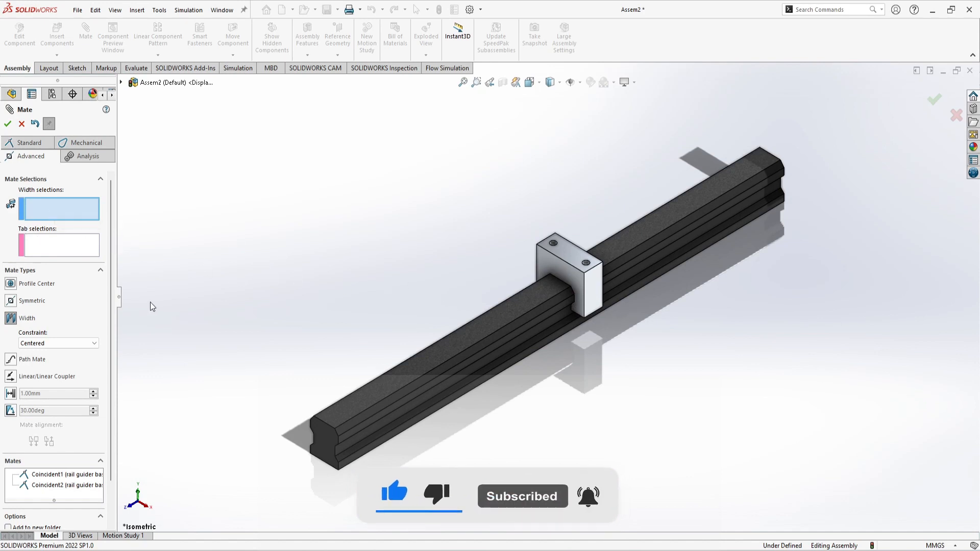
click(321, 442)
middle_drag(318, 378, 581, 382)
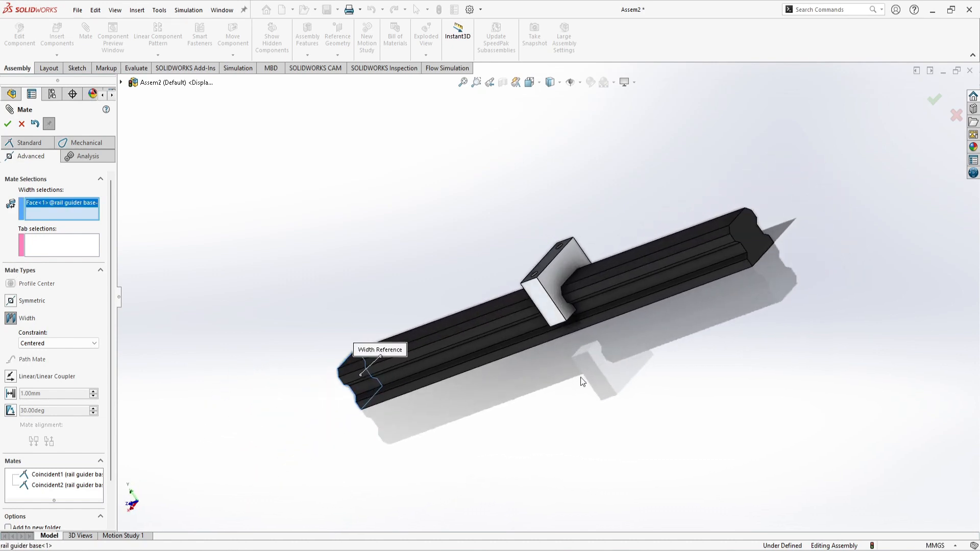
click(749, 231)
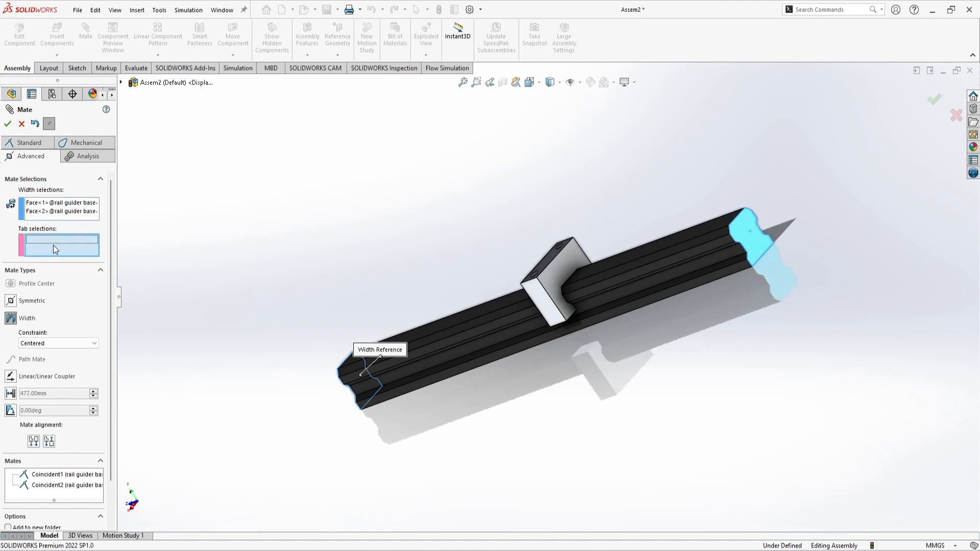
click(545, 314)
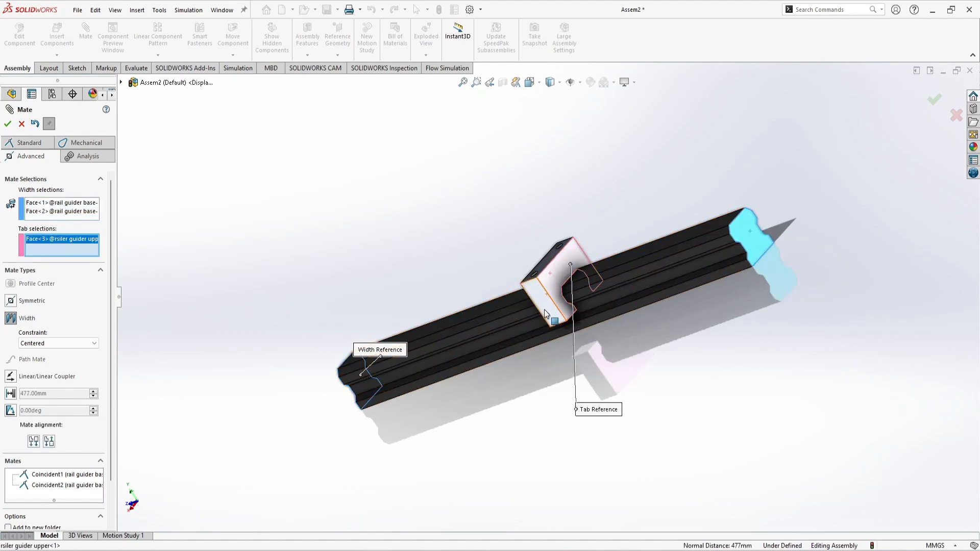
middle_drag(546, 313, 552, 266)
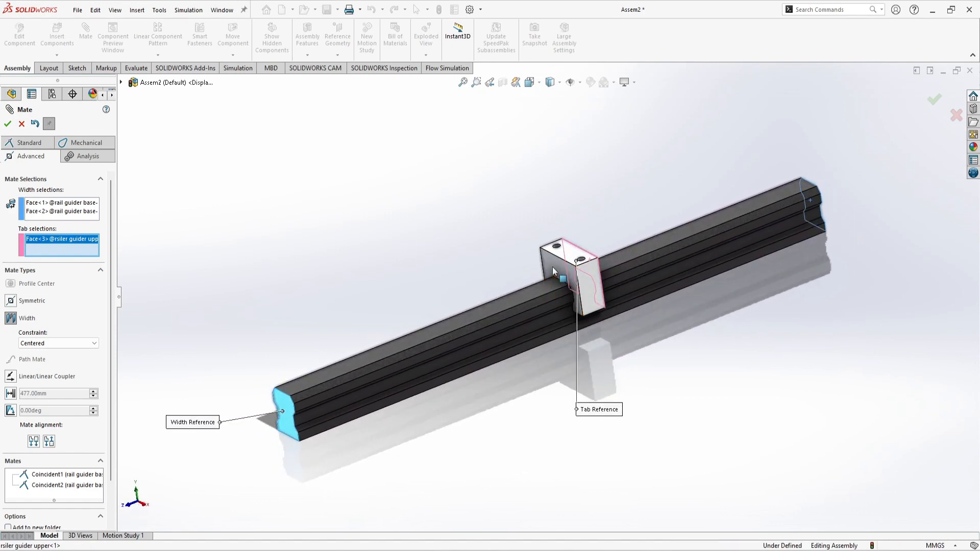
click(552, 267)
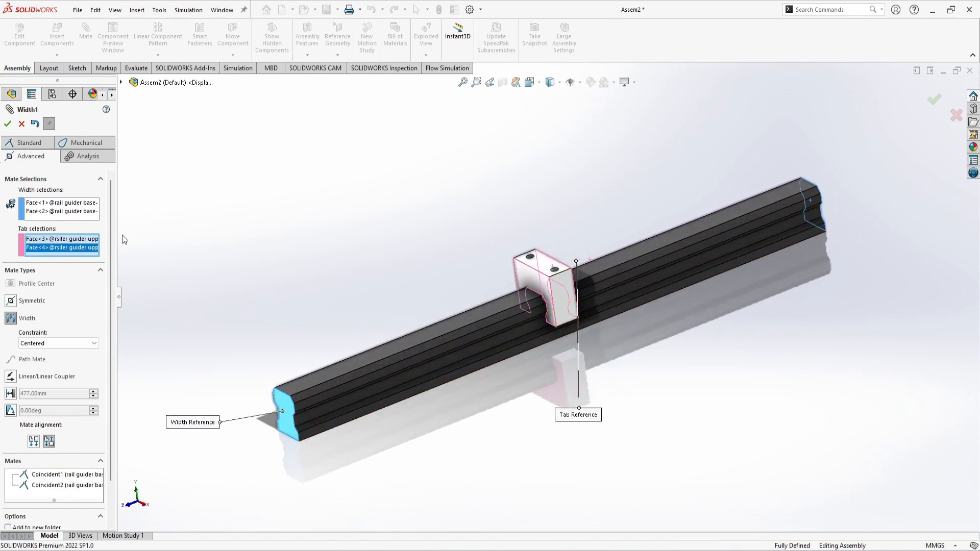
click(8, 124)
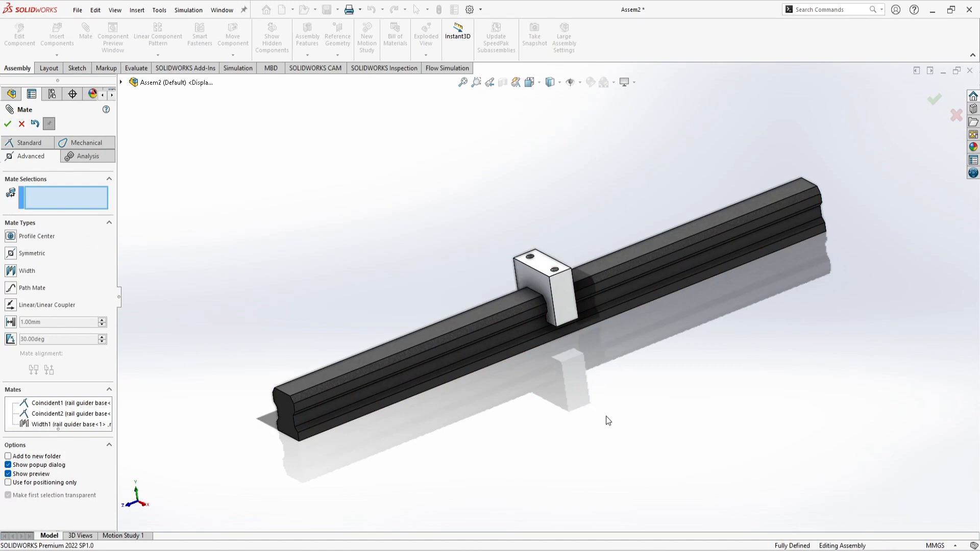
key(space)
click(463, 375)
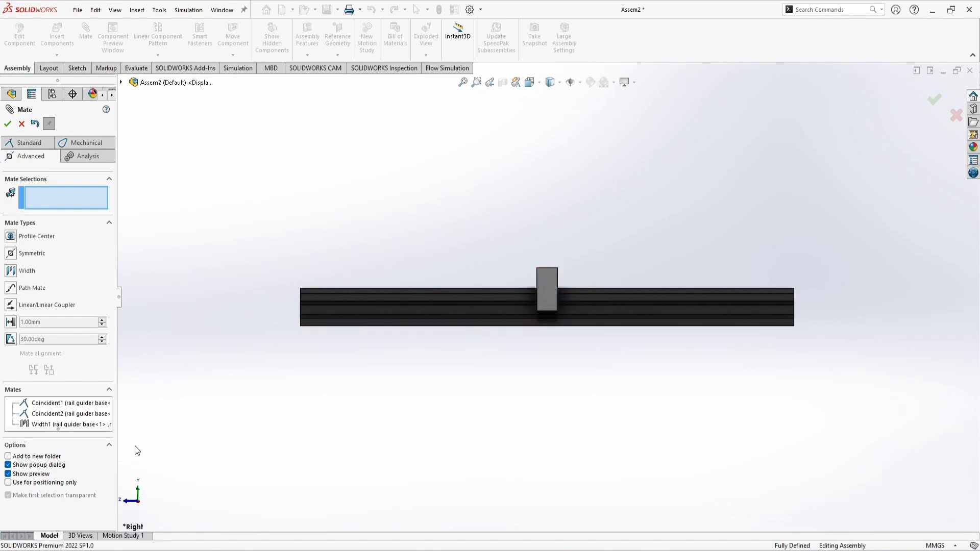
click(19, 126)
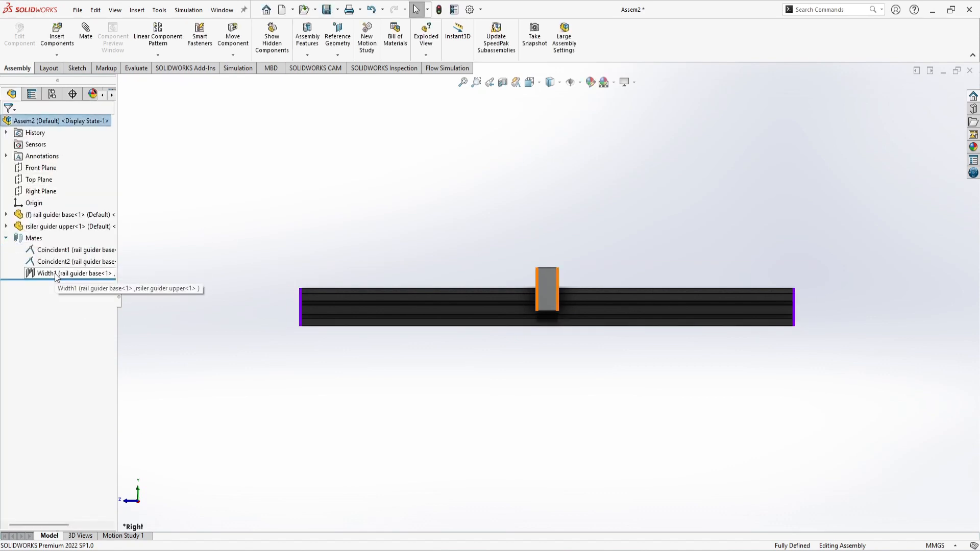
- Delete the Width mate between the rail and the guider block
click(54, 274)
right_click(55, 274)
click(78, 318)
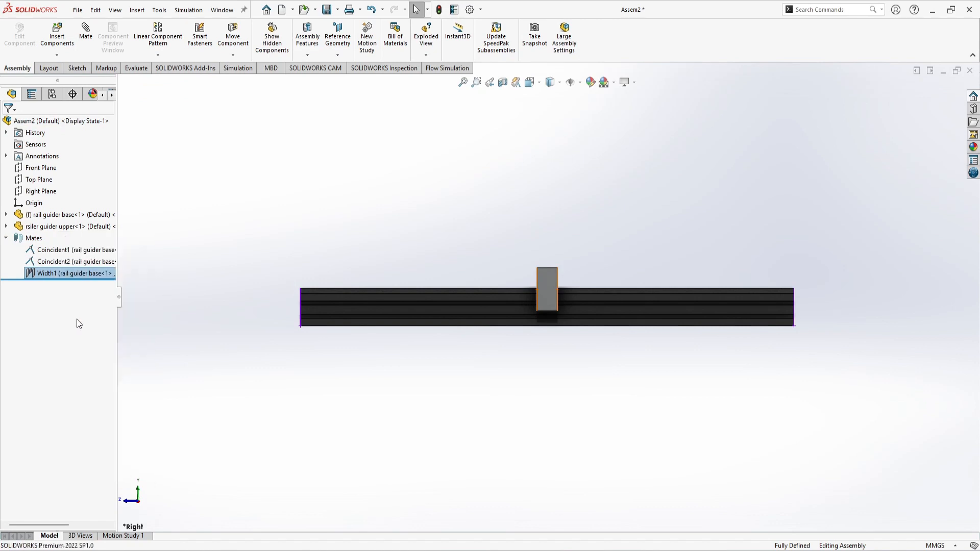
click(560, 228)
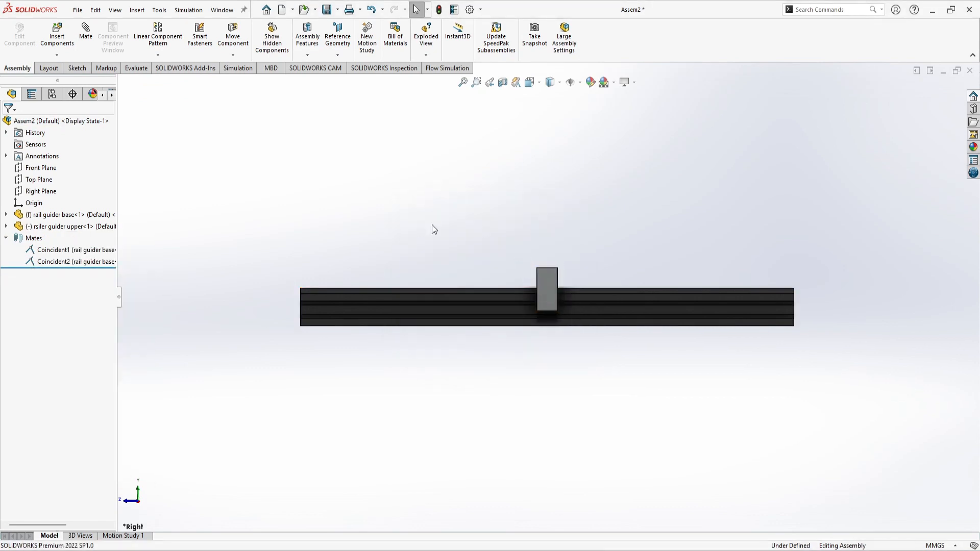
- Slide the guider block along the rail toward the rail's near end
key(ctrl+7)
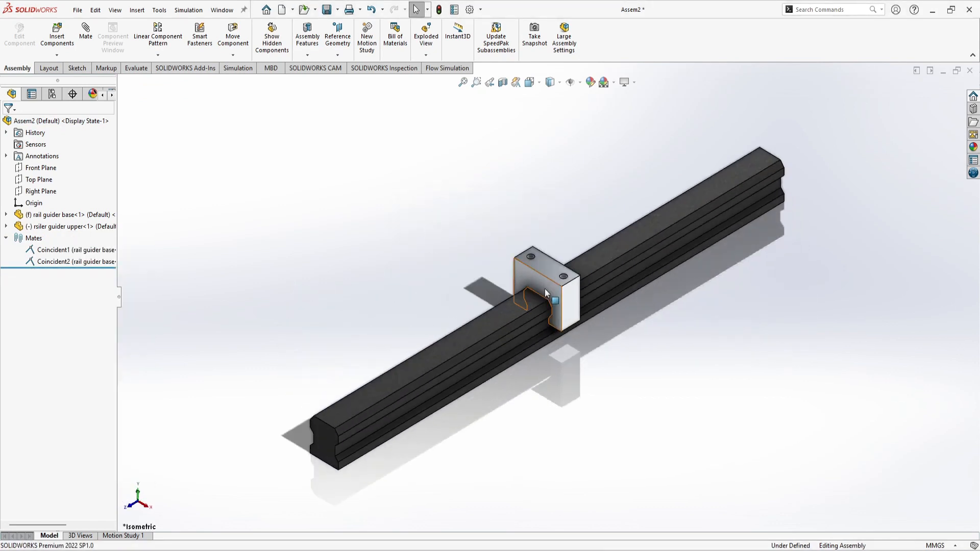
drag(516, 306, 452, 337)
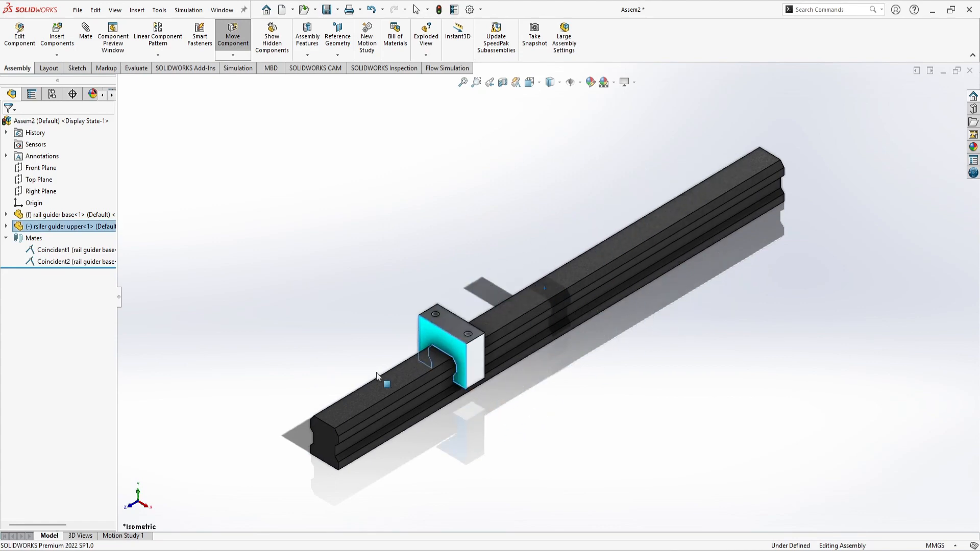
click(57, 33)
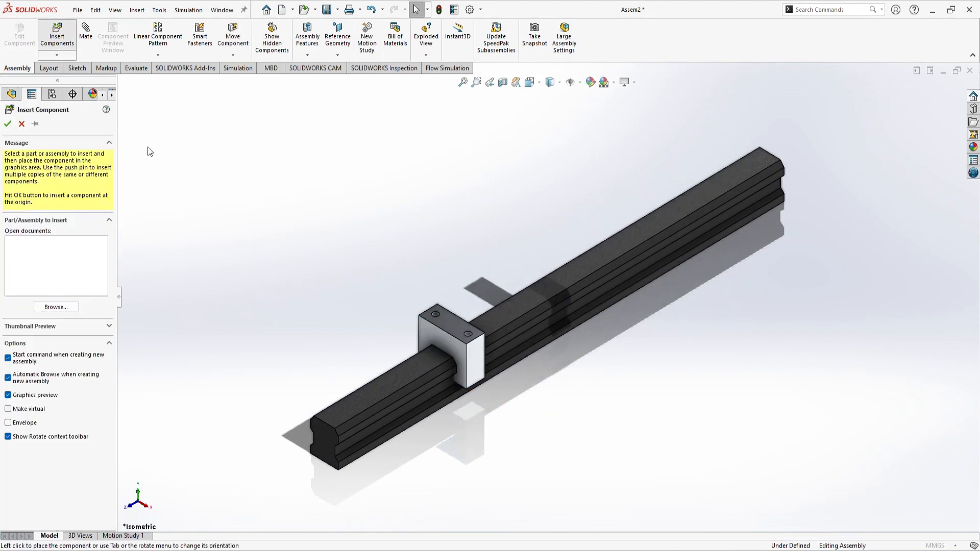
key(Escape)
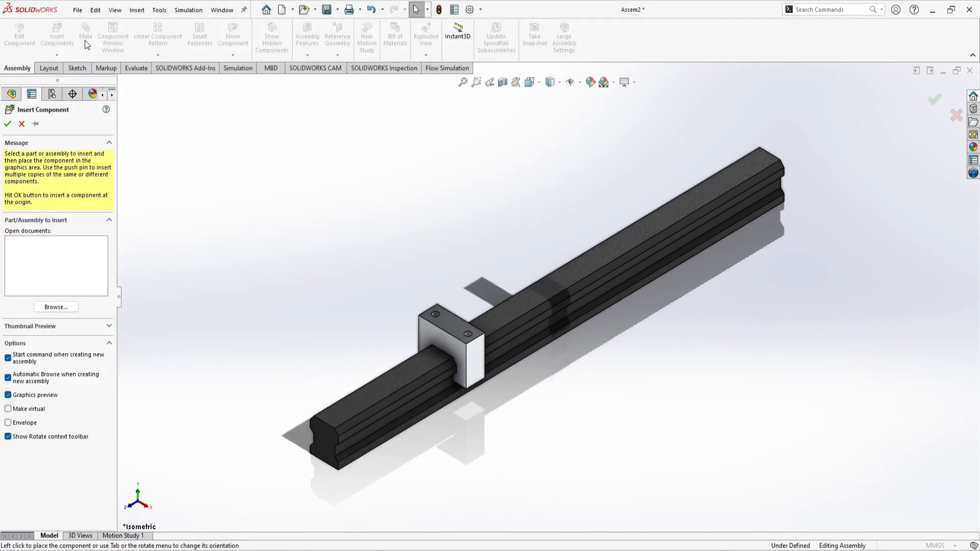
click(21, 123)
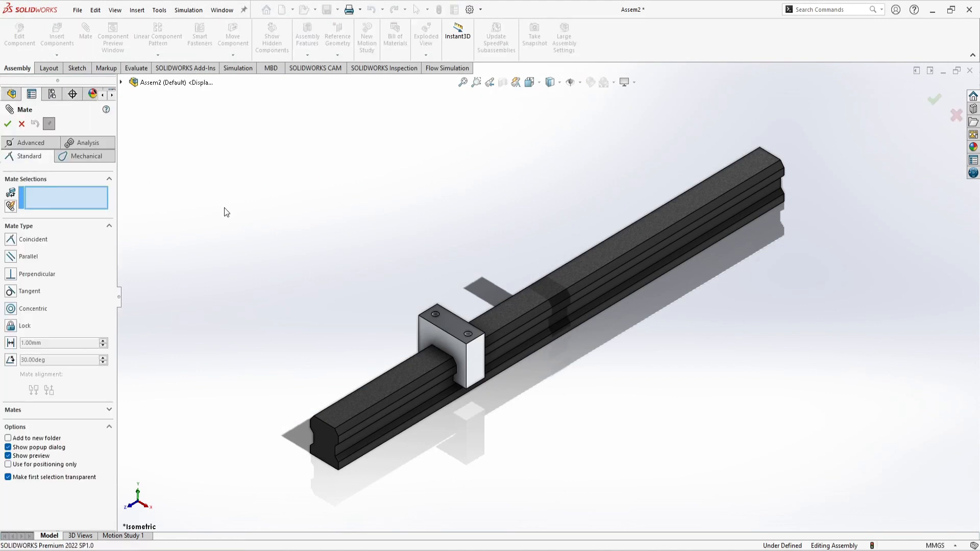
- Add a Centered Width mate with the guider block's front and back faces as width selections and the rail's two end faces as tabs
click(34, 143)
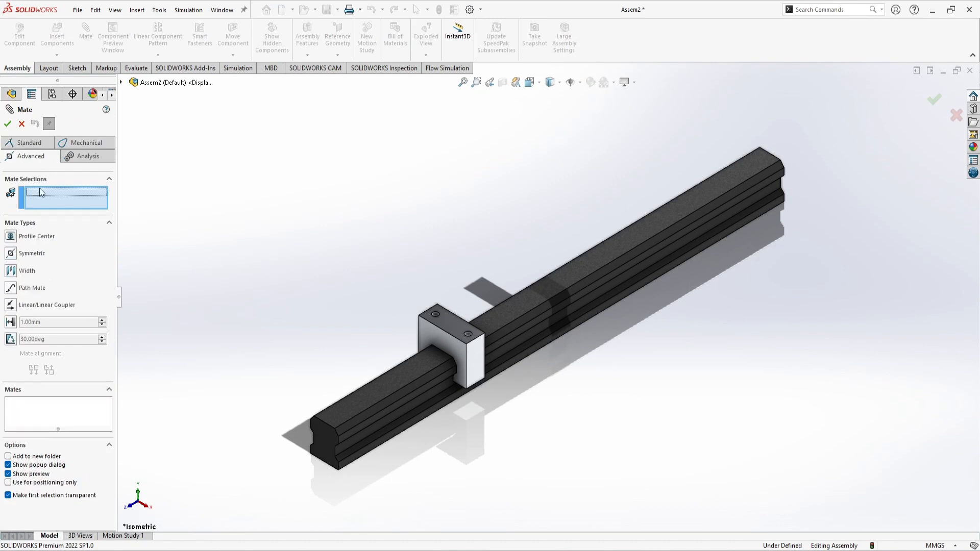
click(12, 270)
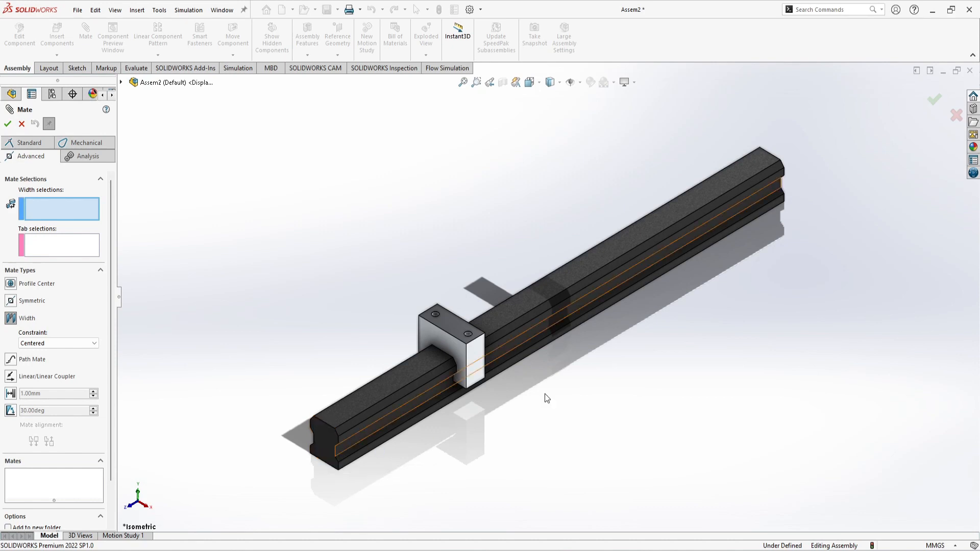
click(427, 336)
middle_drag(428, 336, 406, 343)
click(449, 320)
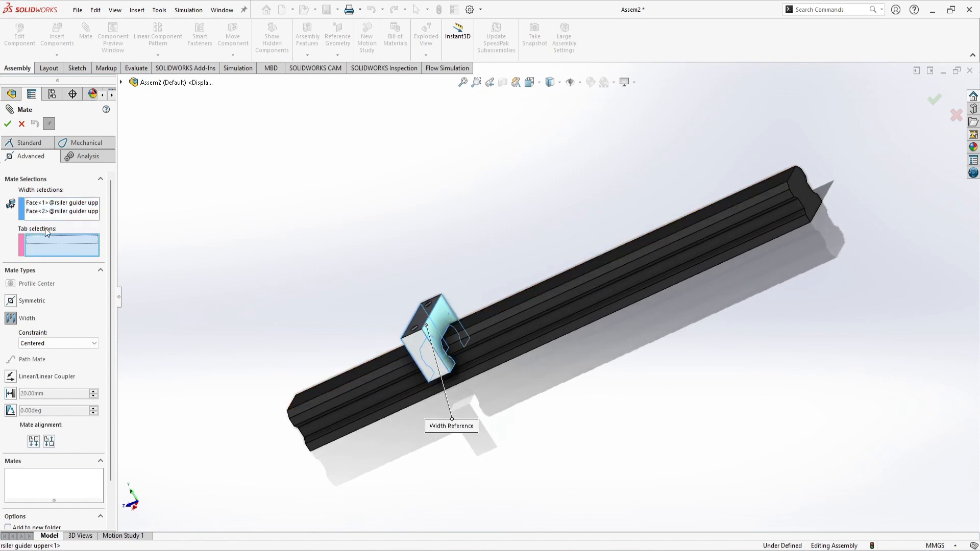
middle_drag(230, 295, 682, 204)
click(285, 438)
click(683, 206)
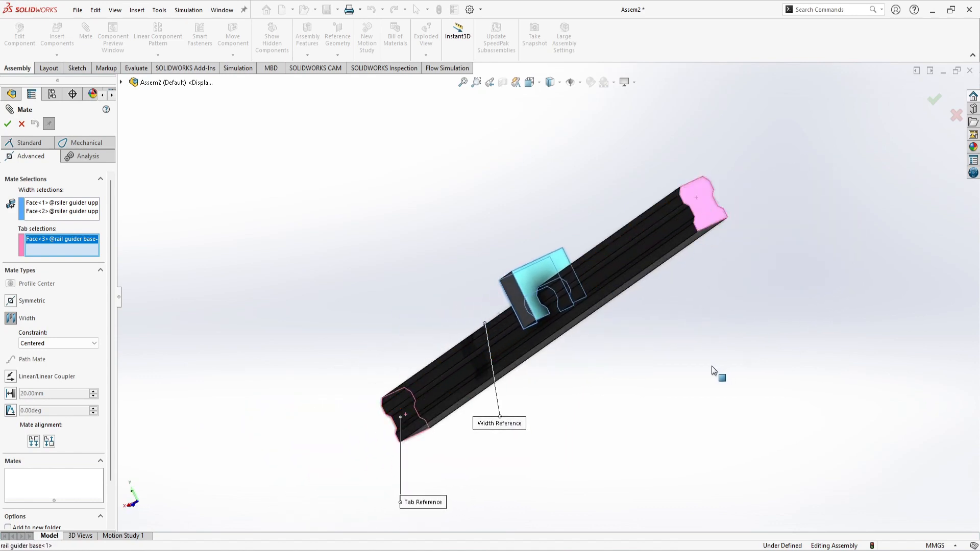
middle_drag(711, 366, 796, 346)
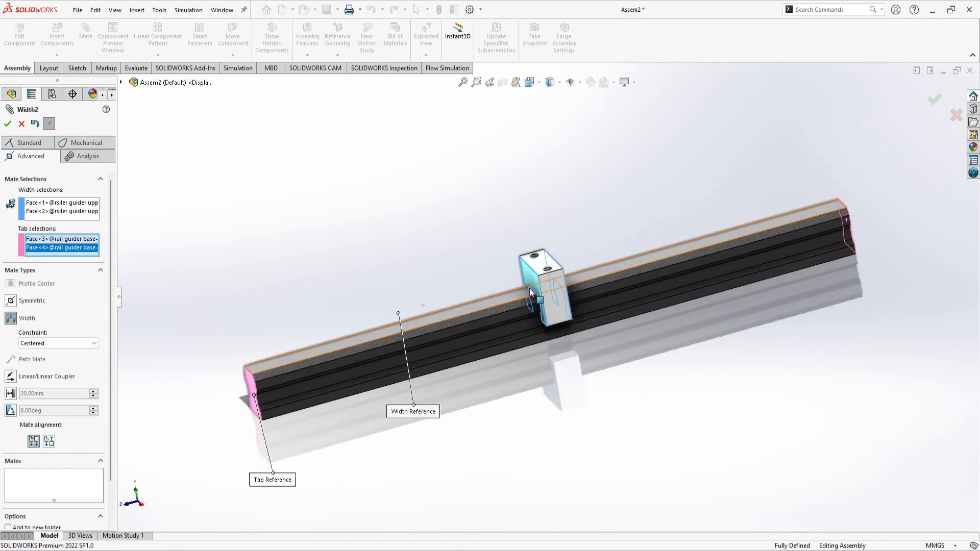
click(8, 124)
click(8, 124)
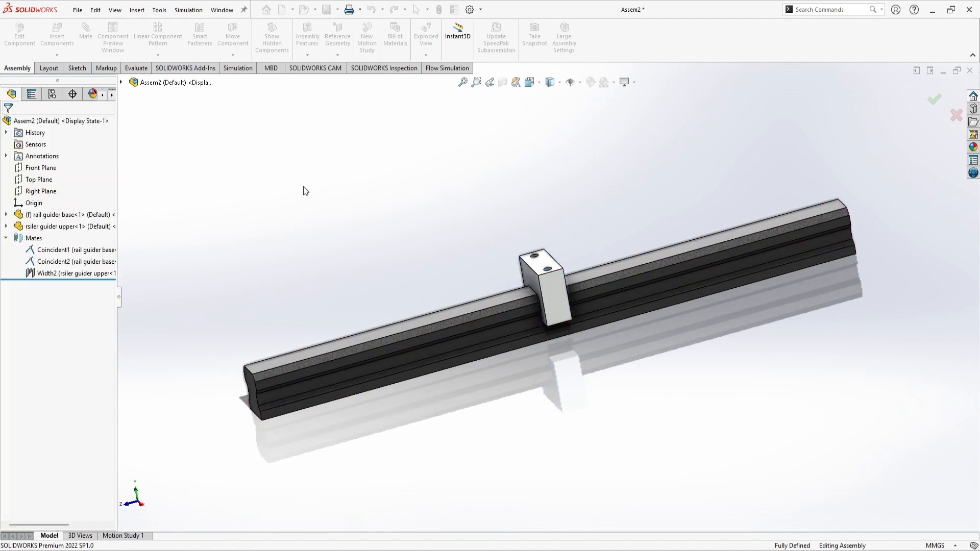
- Show the assembly in the Right view and try to slide the guider block along the rail
key(space)
click(461, 387)
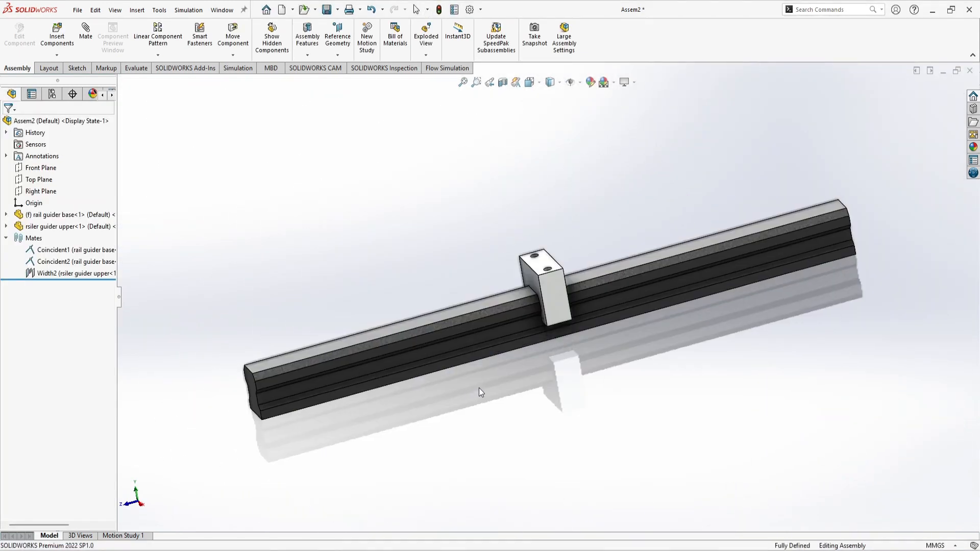
drag(552, 283, 409, 211)
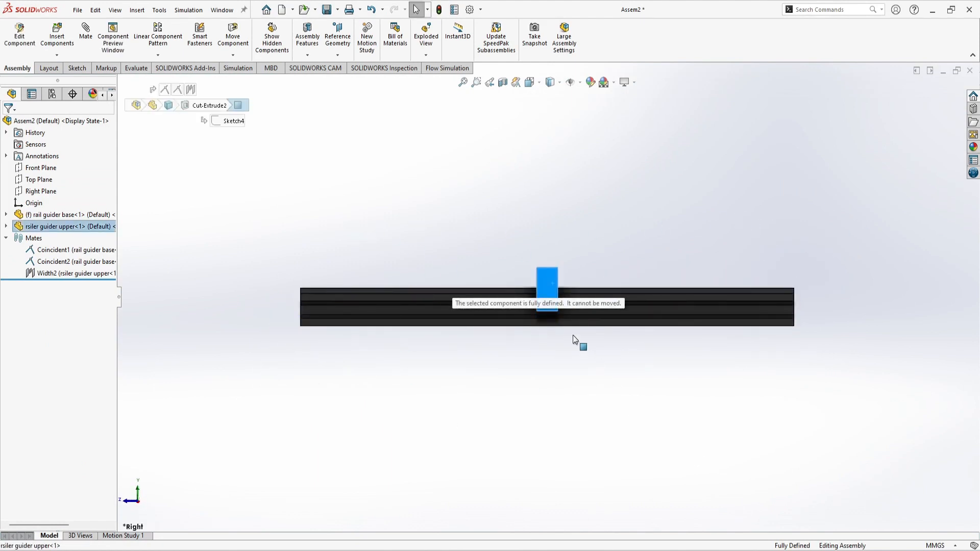
drag(573, 336, 530, 276)
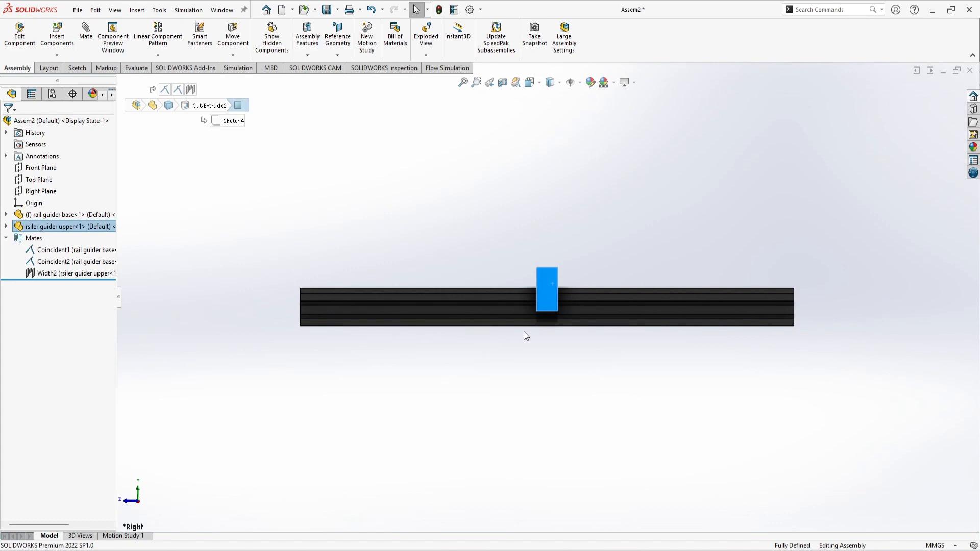
- Select the rail's near end face and examine the guider block's position between both rail ends from several sides
middle_drag(511, 355, 360, 340)
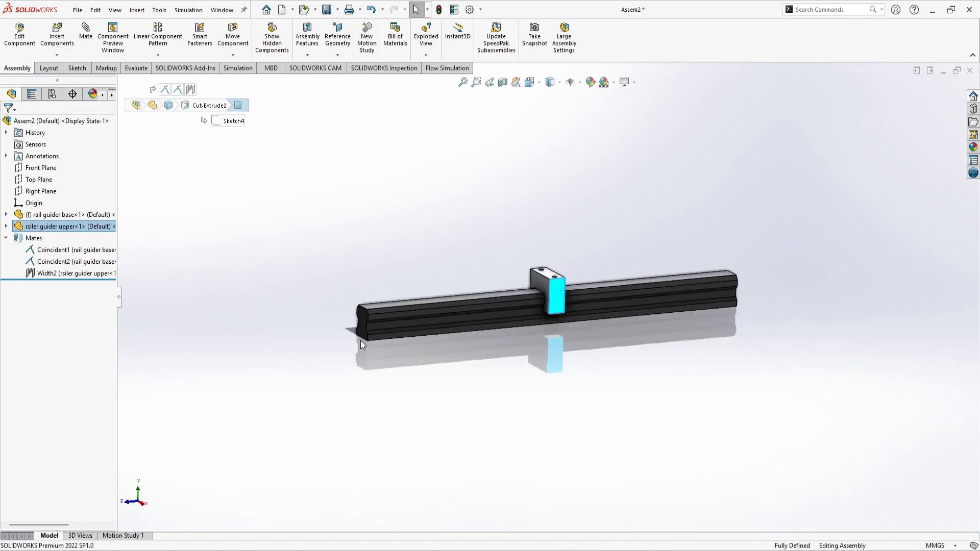
click(356, 330)
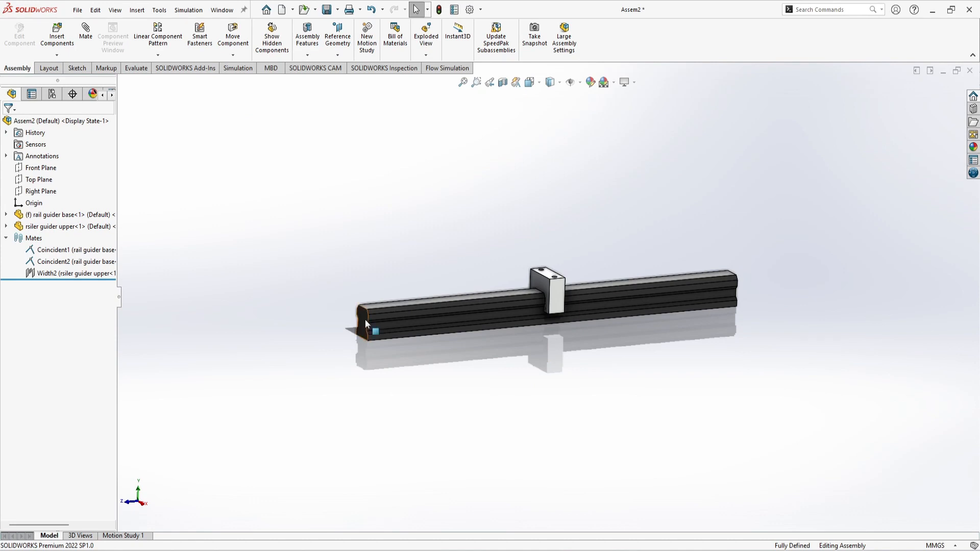
click(365, 319)
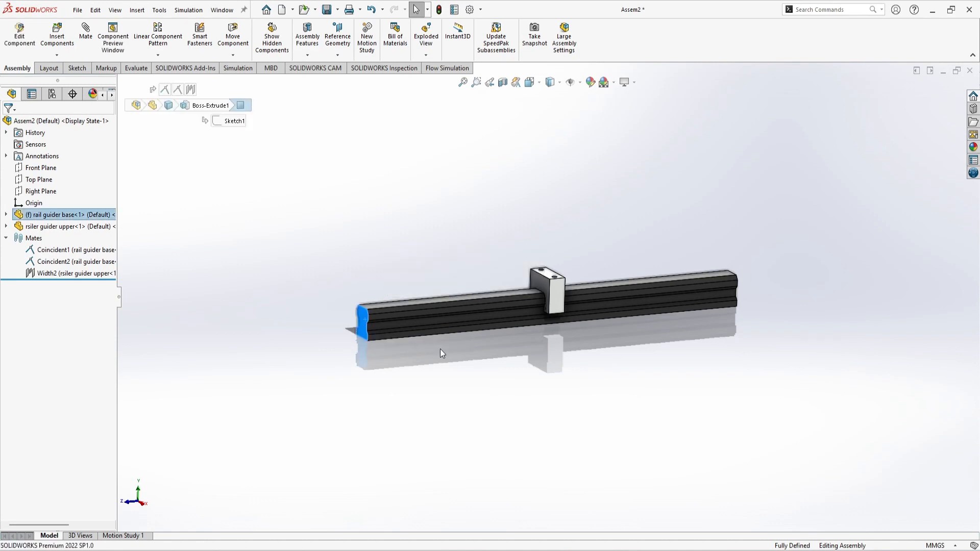
middle_drag(441, 348, 396, 371)
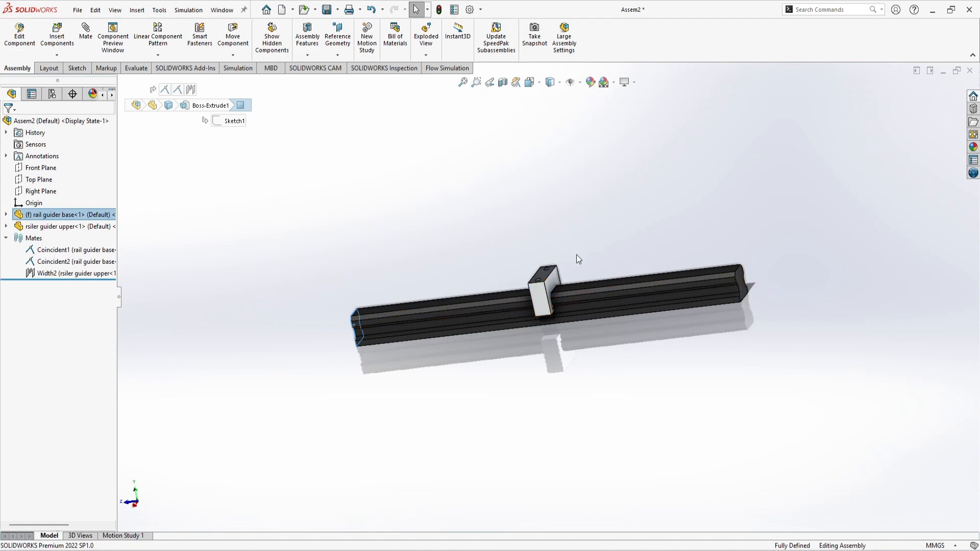
middle_drag(577, 254, 541, 307)
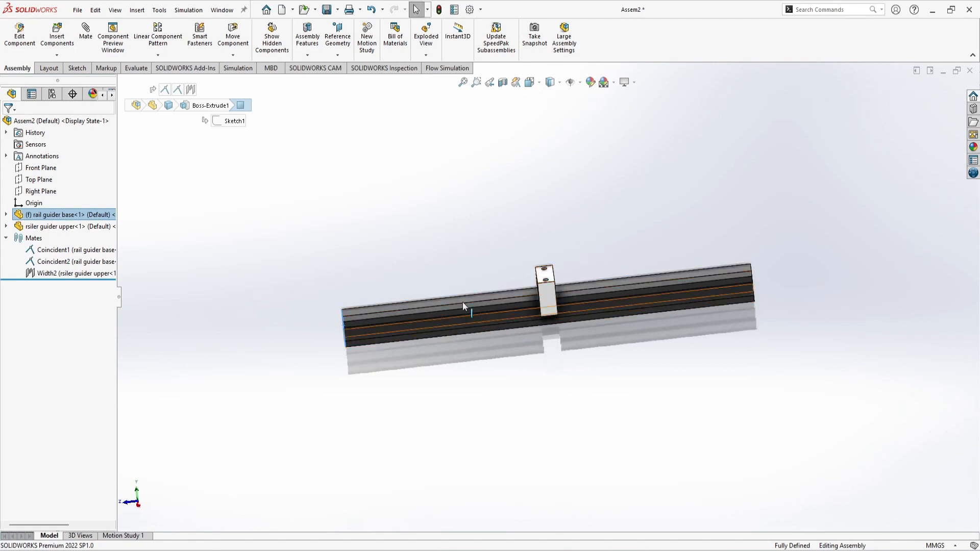